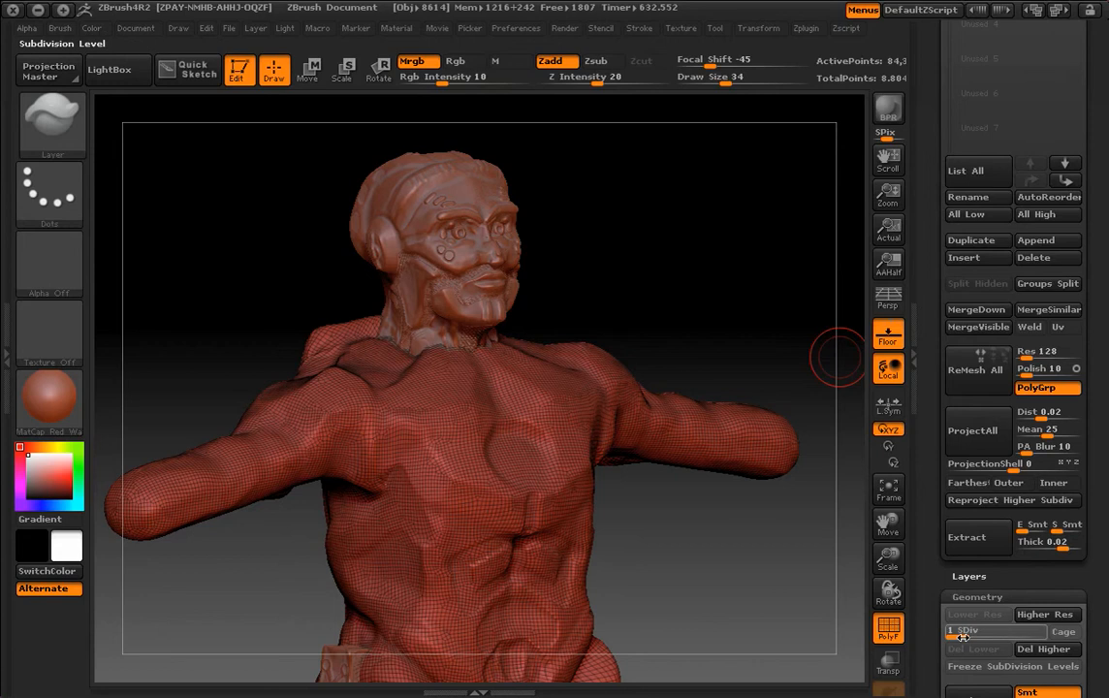
Raise the torso mesh to subdivision level 2 and look over the subtool list and geometry settings.
key(d)
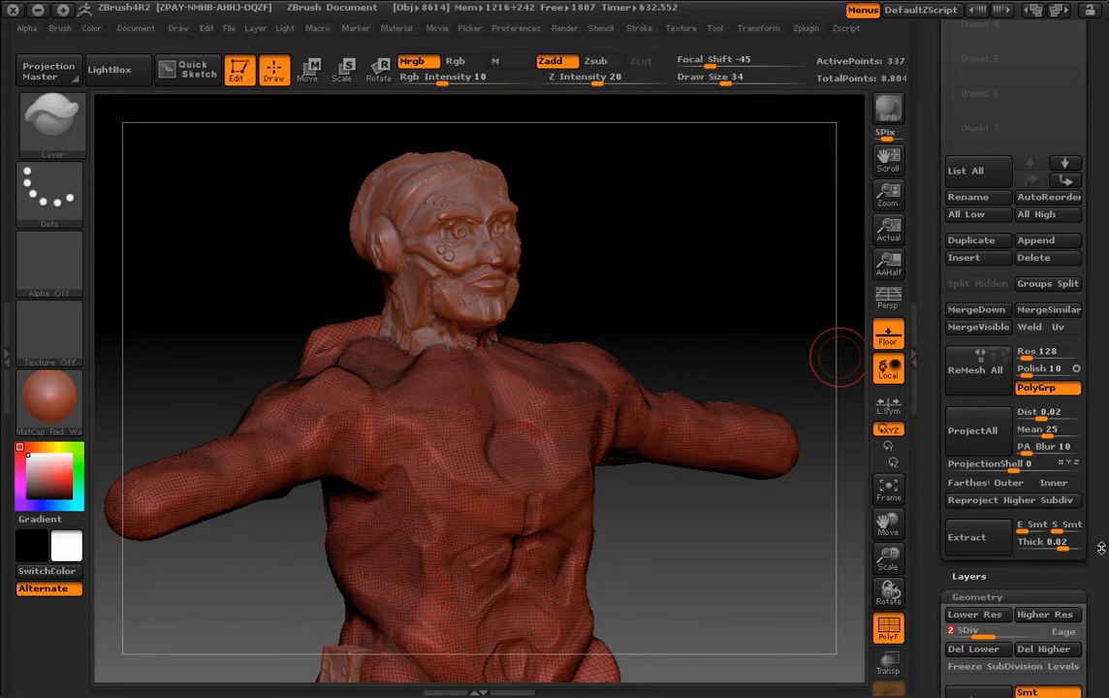
scroll(980, 493, down, 5)
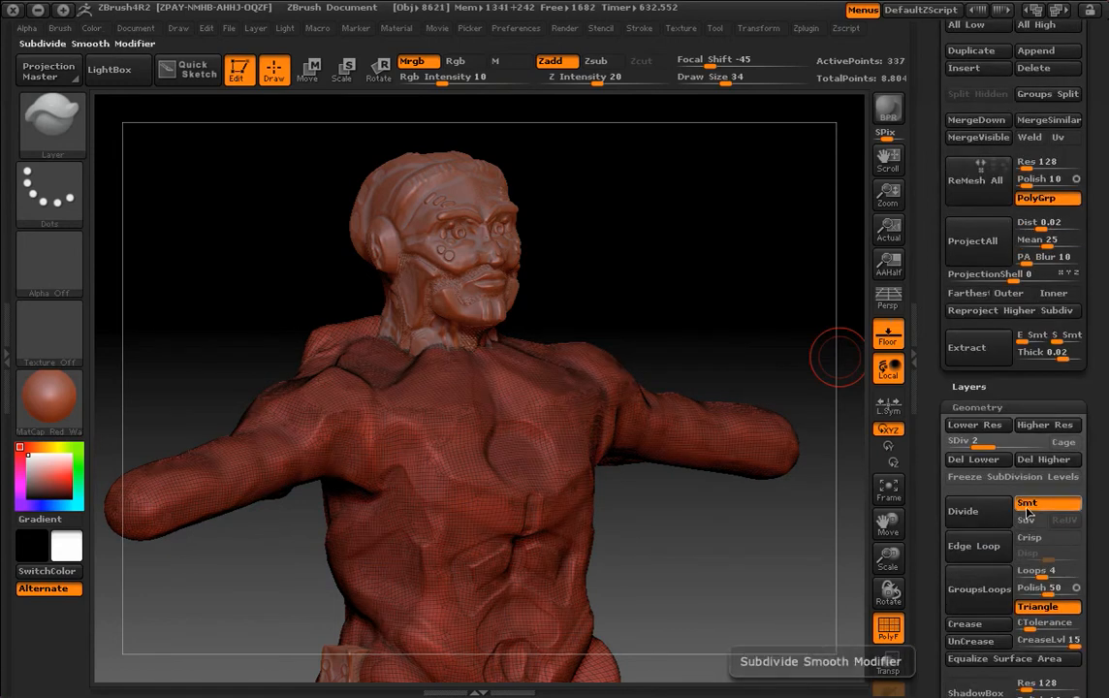
key(ctrl)
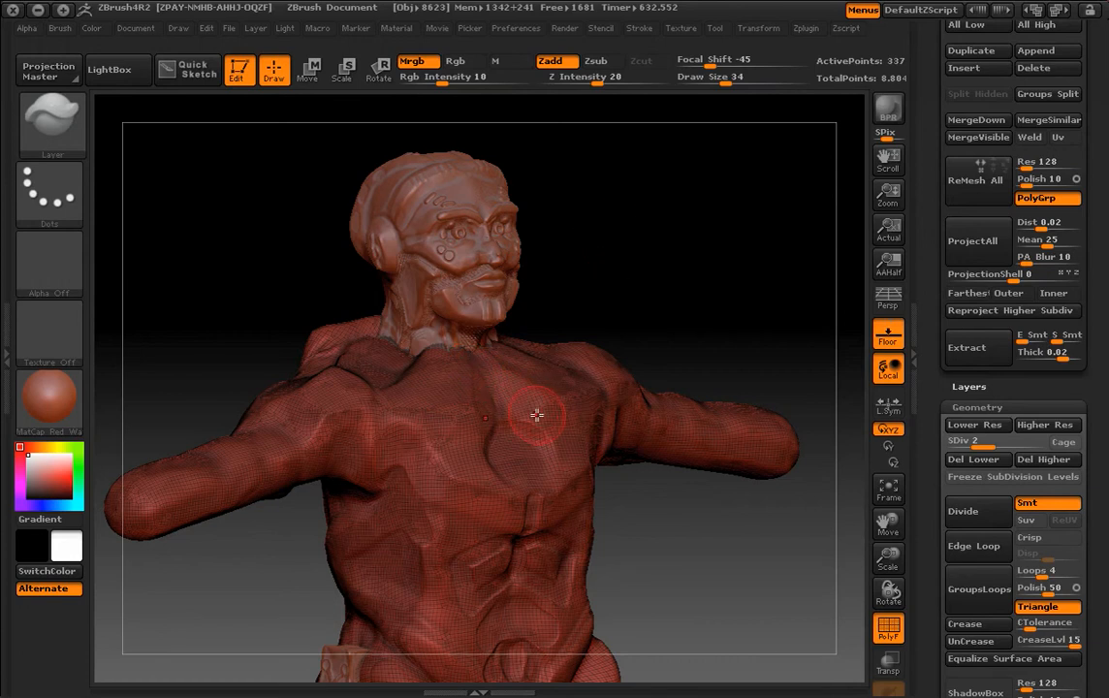
drag(1098, 384, 1099, 693)
drag(1090, 428, 1081, 651)
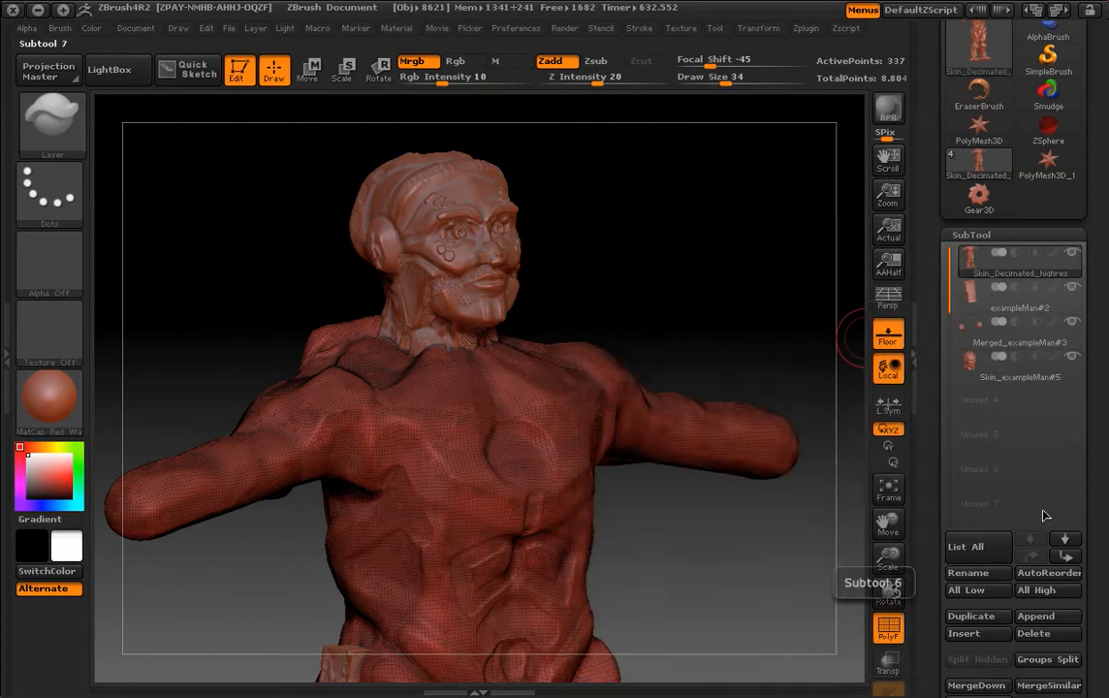
scroll(1047, 524, down, 3)
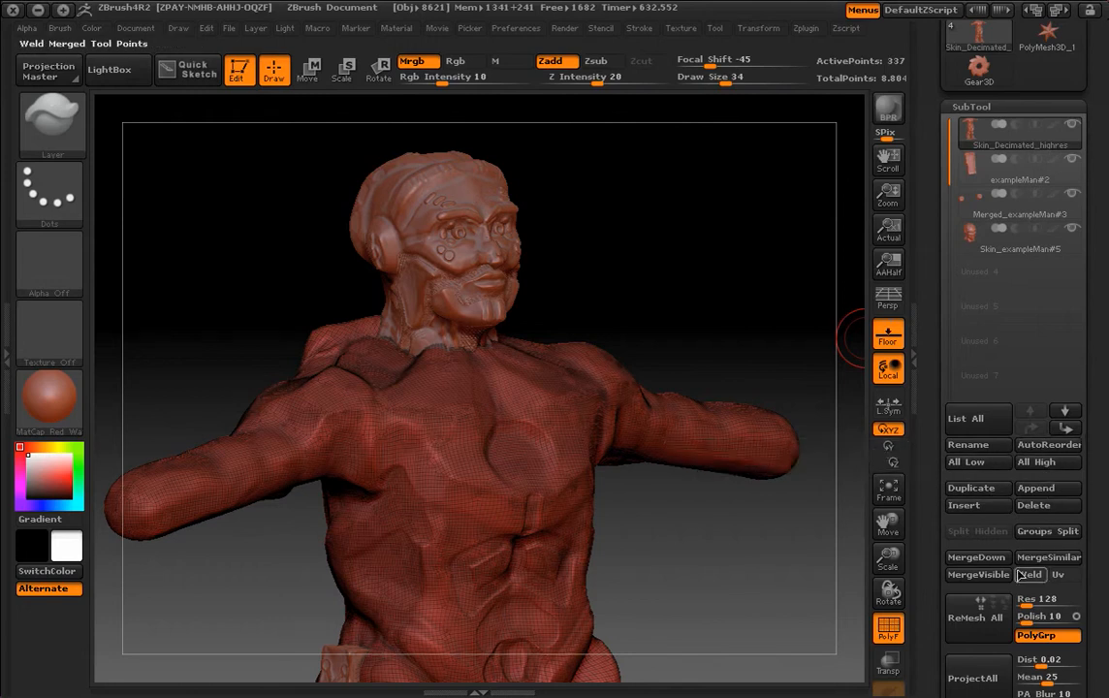
scroll(1094, 500, down, 1)
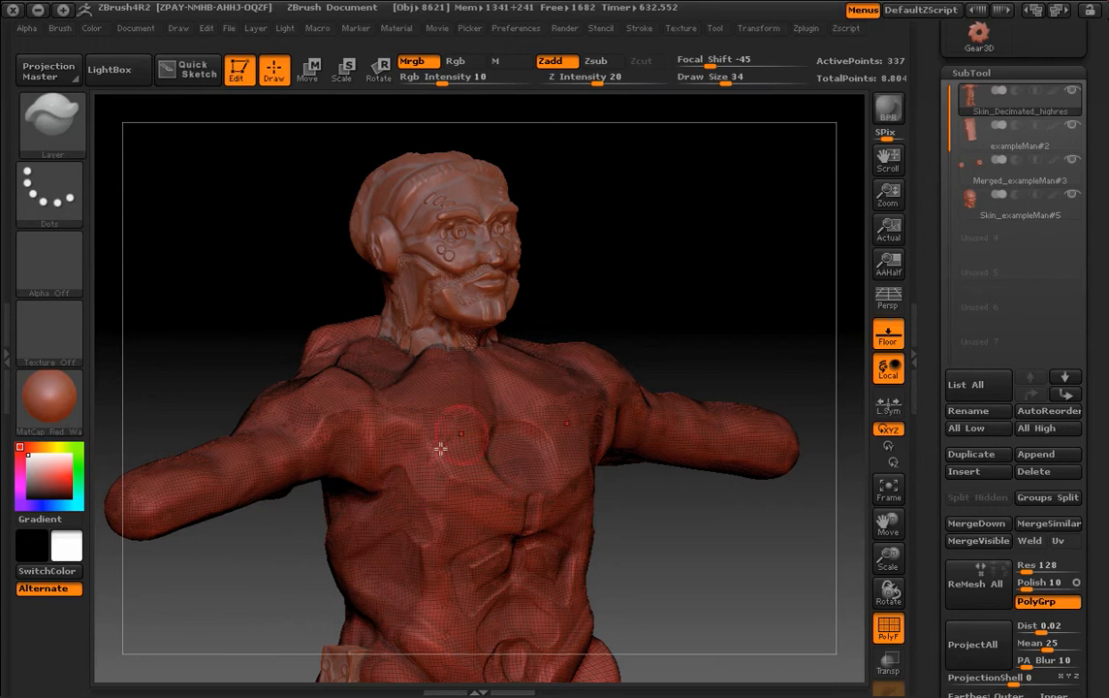
scroll(1096, 300, down, 1)
scroll(1096, 299, down, 5)
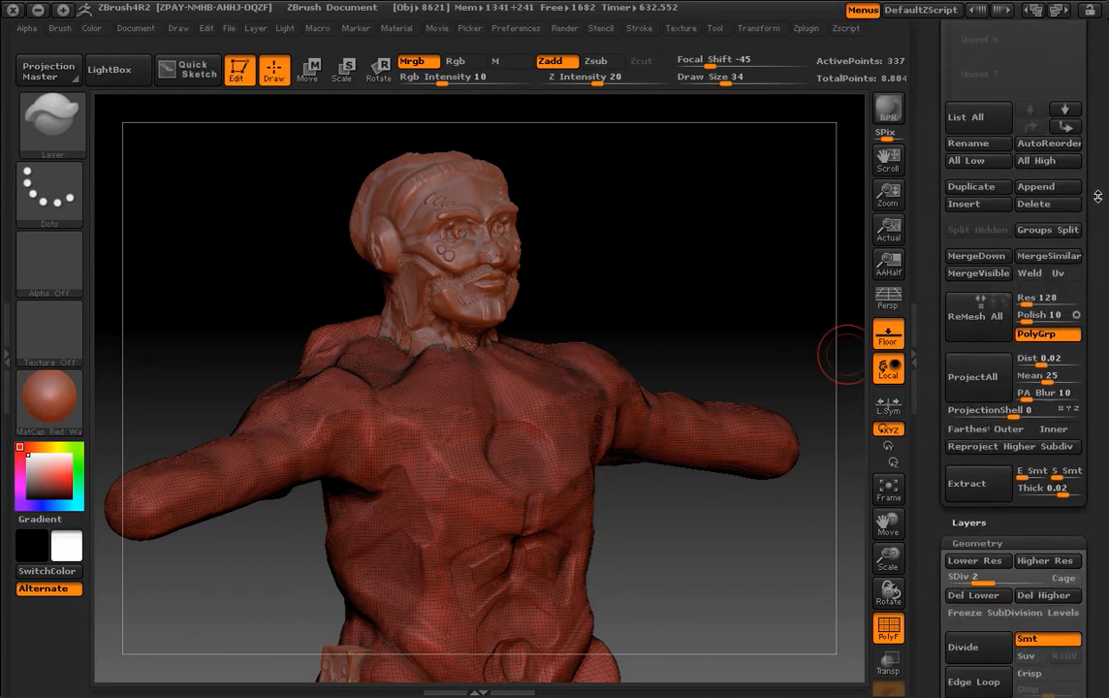
Lower the torso mesh to subdivision level 1, then raise it to level 4.
drag(985, 583, 952, 583)
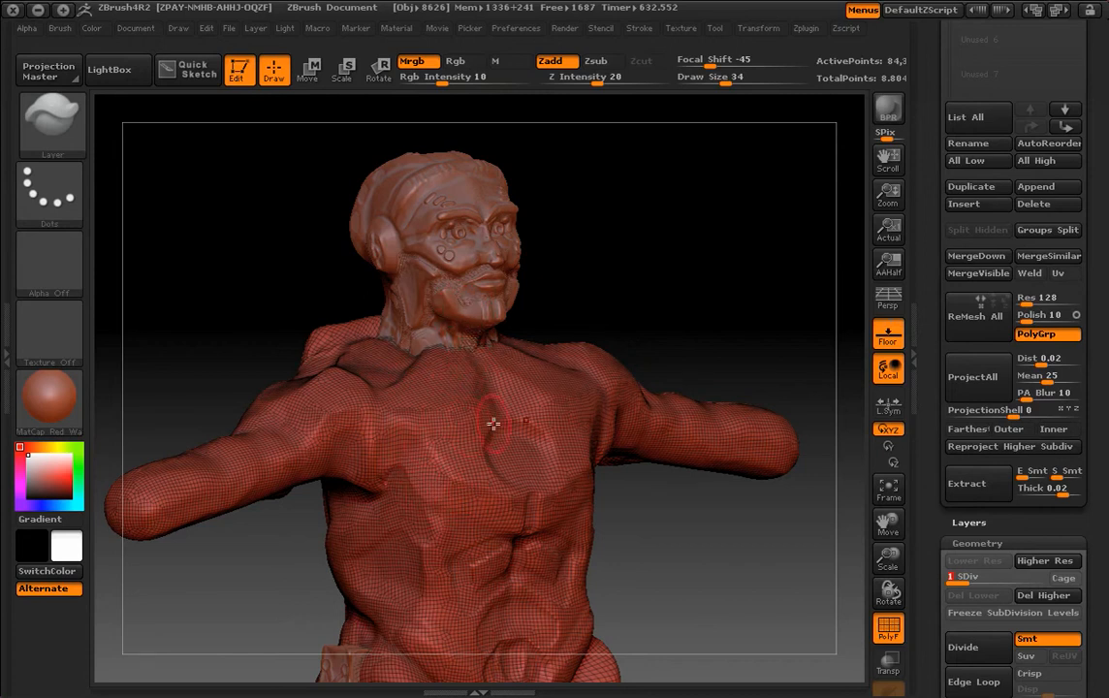
scroll(1105, 439, up, 5)
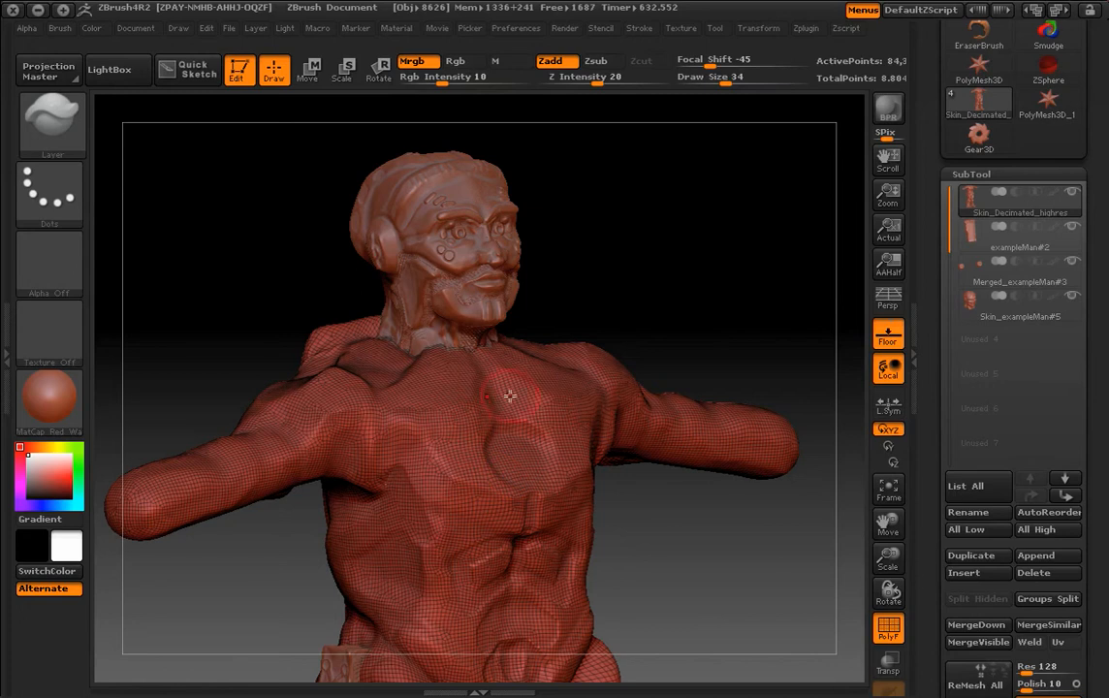
drag(1098, 322, 1094, 174)
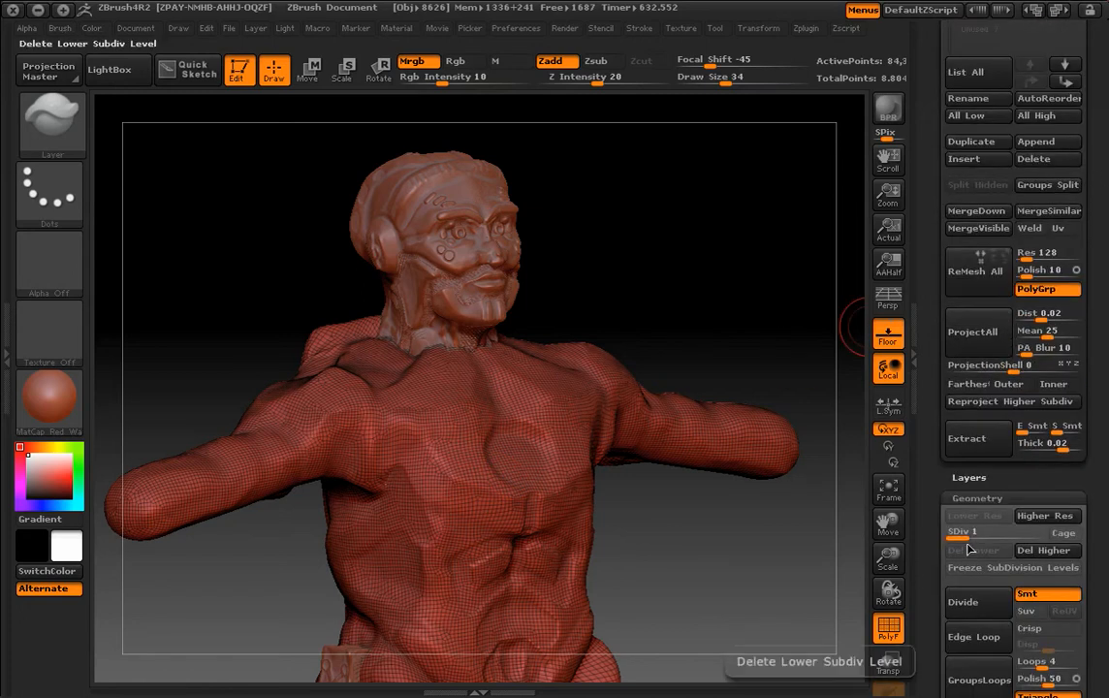
drag(959, 537, 1063, 539)
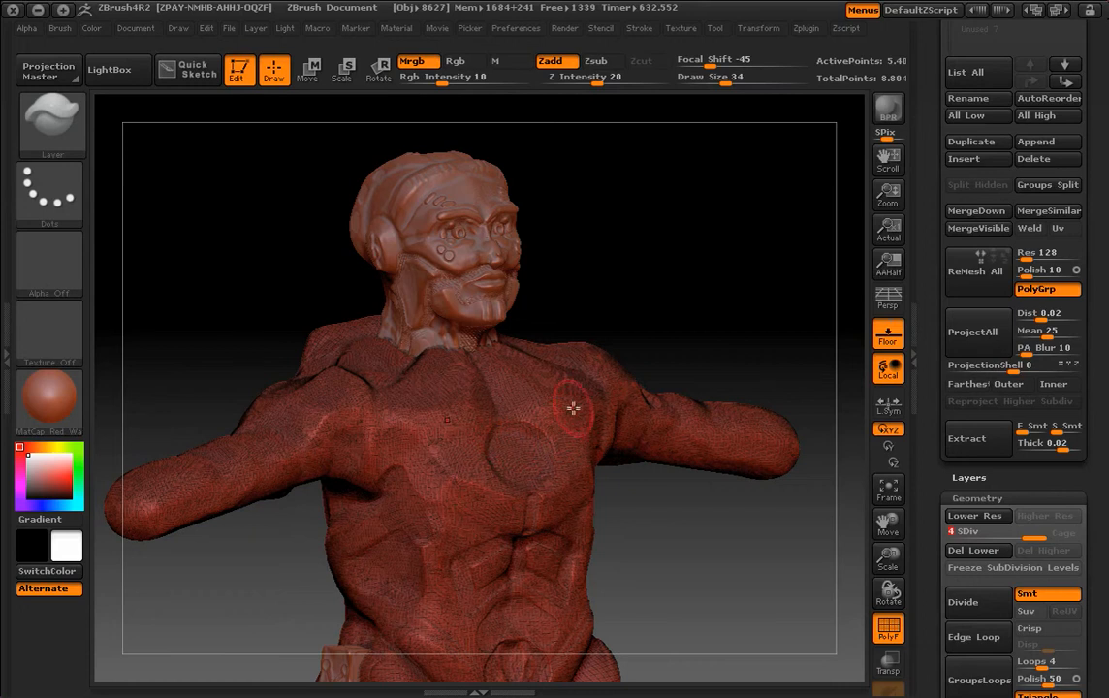
Turn off the polyframe wireframe and inspect the sculpt's back, front and listed subtools.
scroll(1095, 493, up, 10)
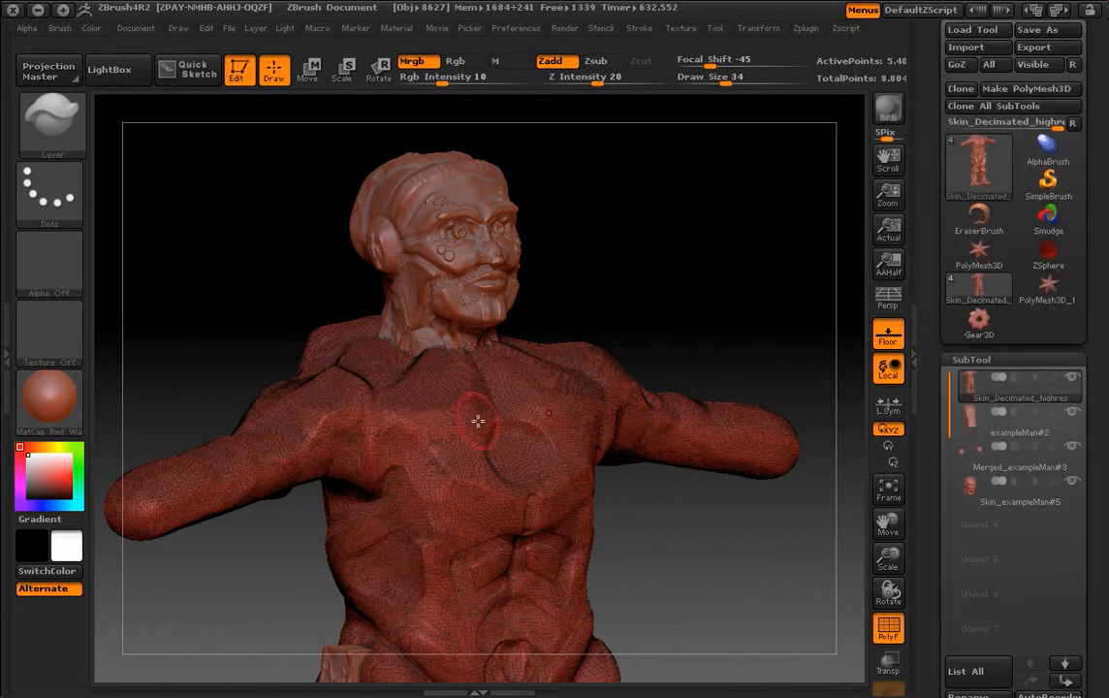
drag(649, 514, 760, 485)
key(shift+f)
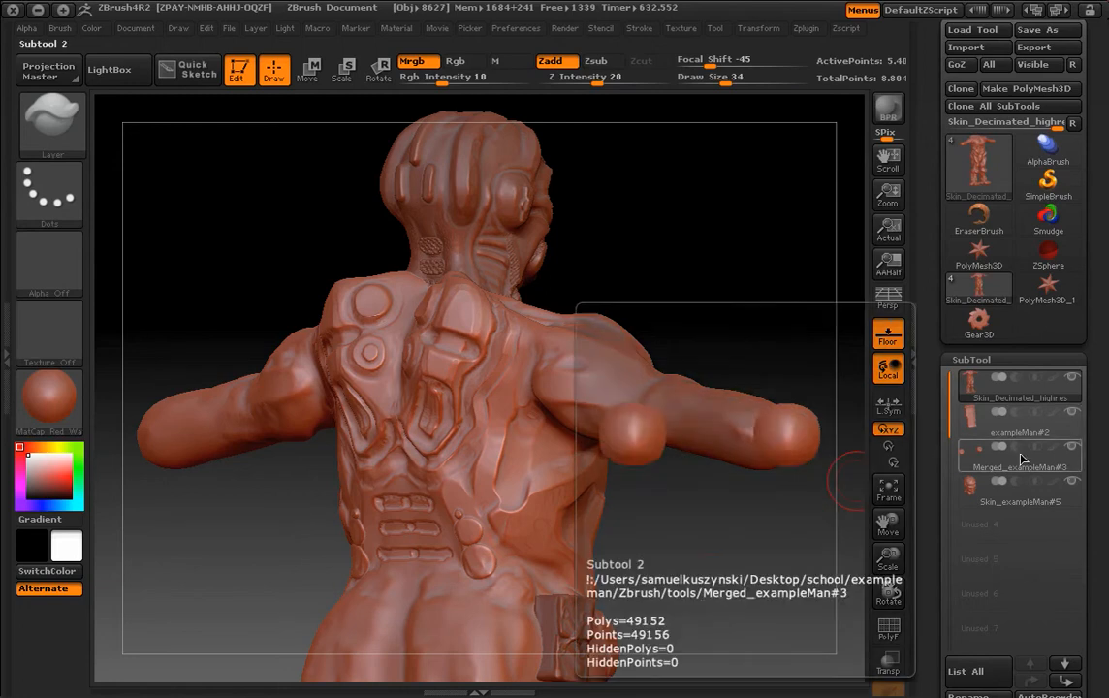
mouse_move(1009, 467)
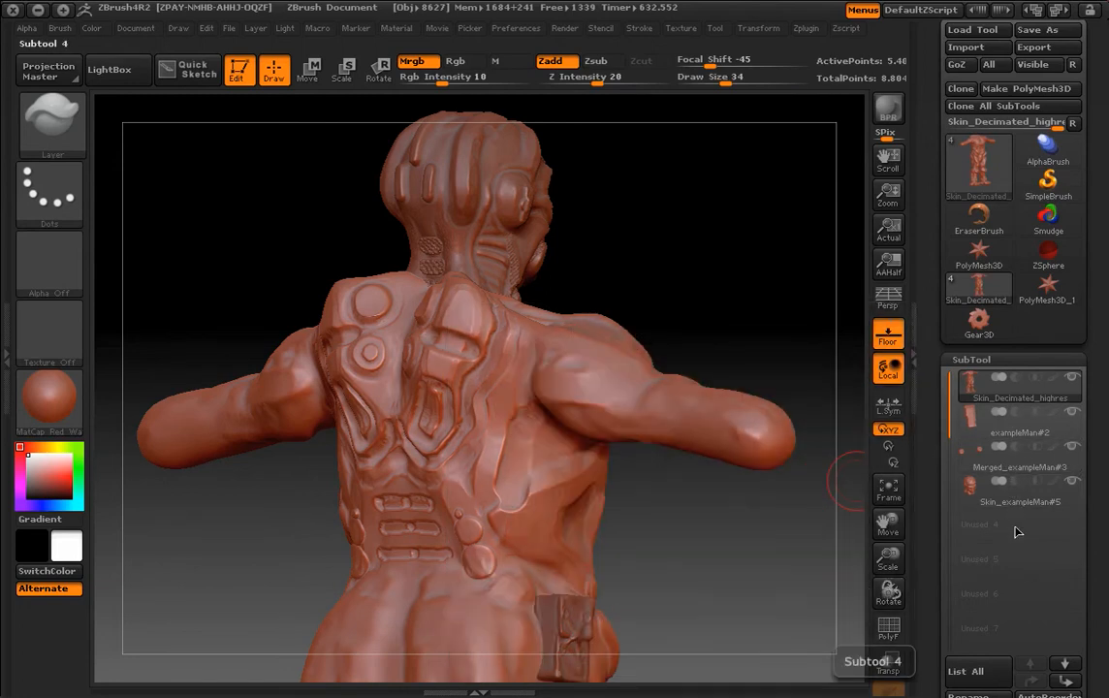
mouse_move(979, 401)
drag(720, 532, 627, 527)
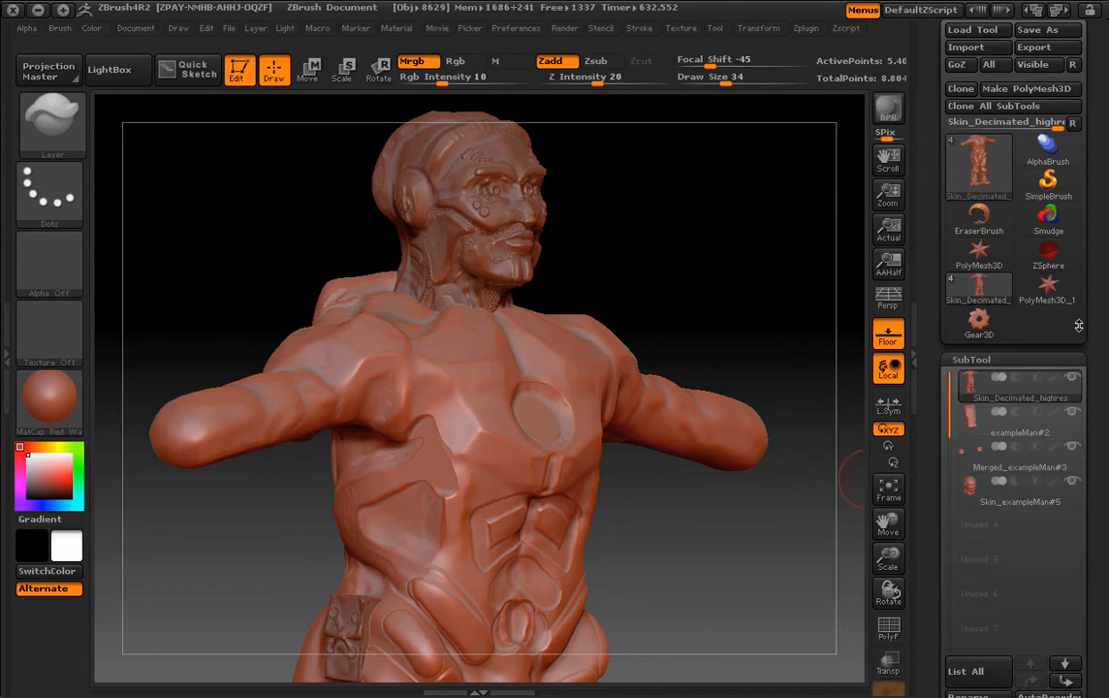
Look through the tool's subtool, geometry and deformation settings and the plugin list for the body model.
drag(1098, 355, 1102, 196)
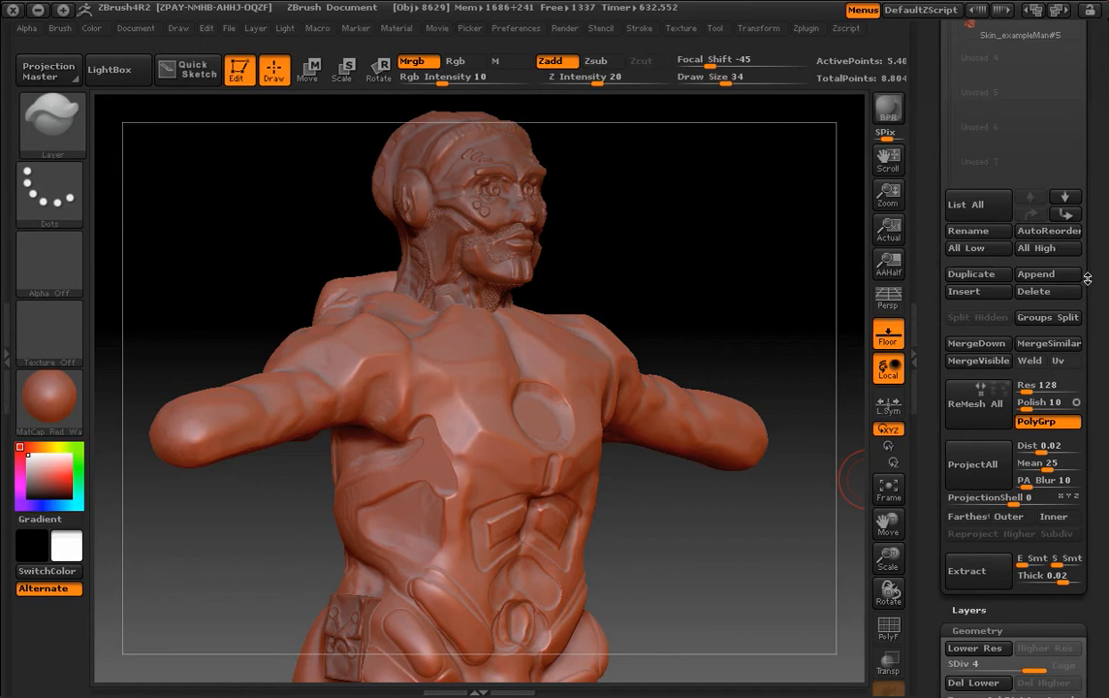
drag(1099, 320, 1098, 446)
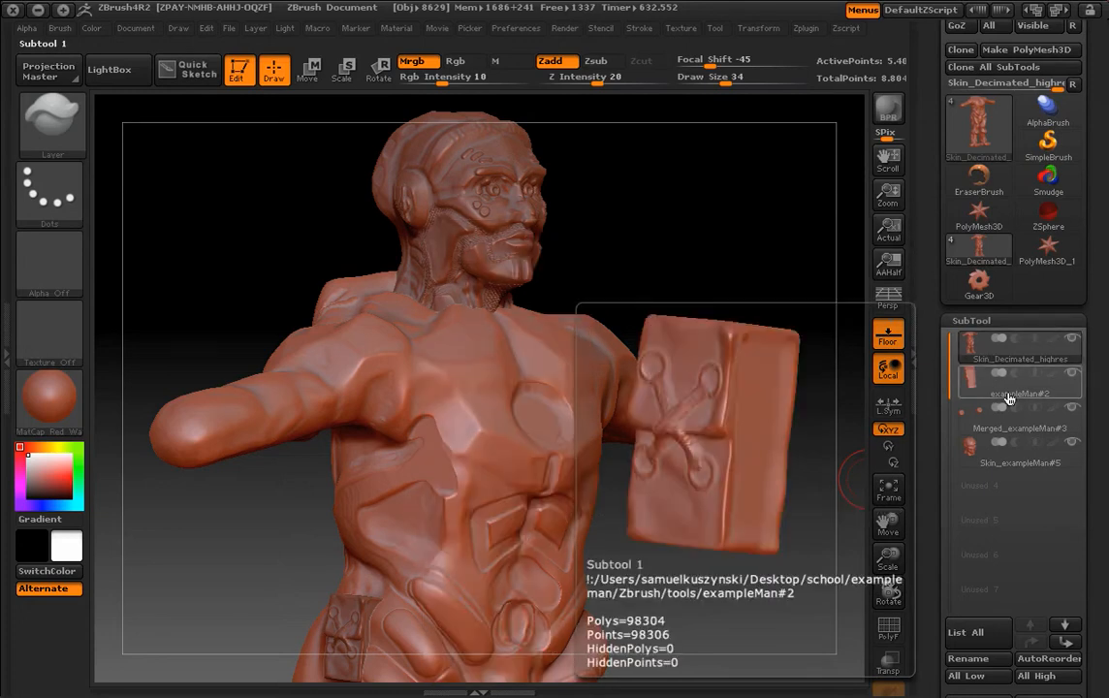
drag(1097, 395, 1092, 218)
drag(1096, 375, 1105, 95)
drag(1080, 342, 1078, 300)
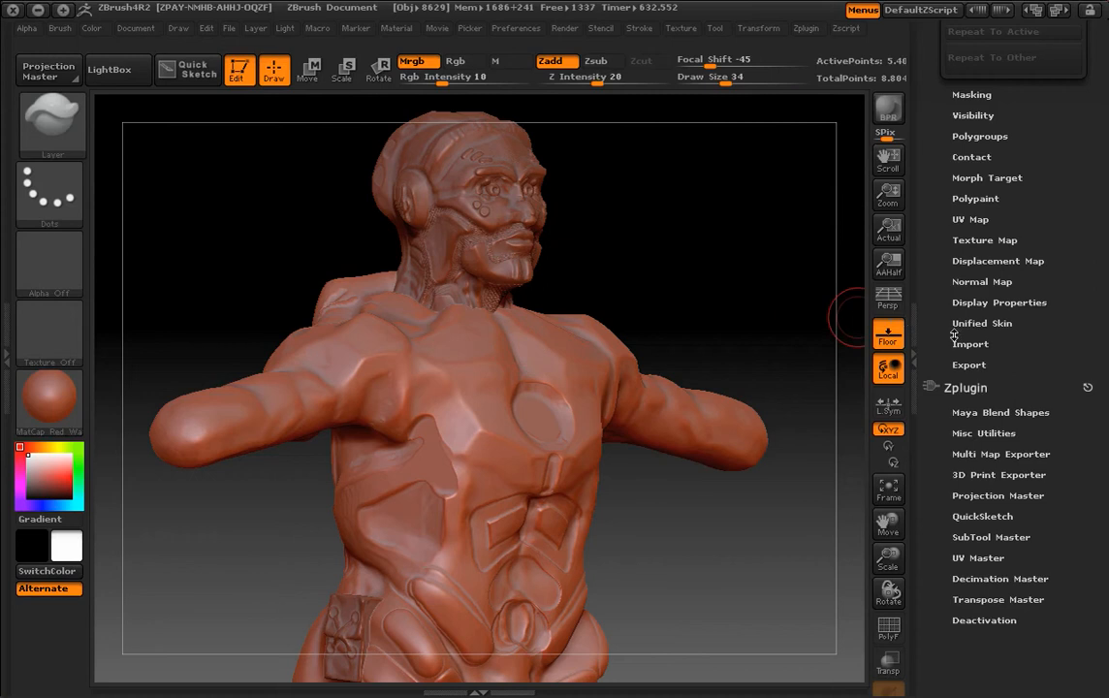
scroll(1049, 258, up, 10)
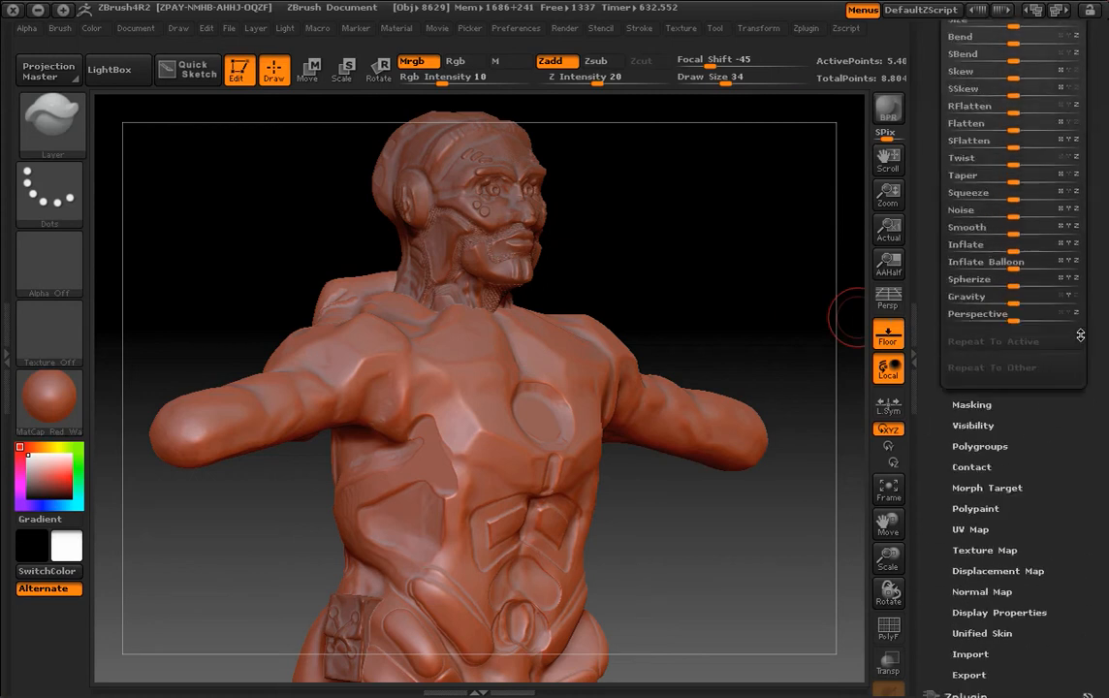
scroll(1085, 381, up, 15)
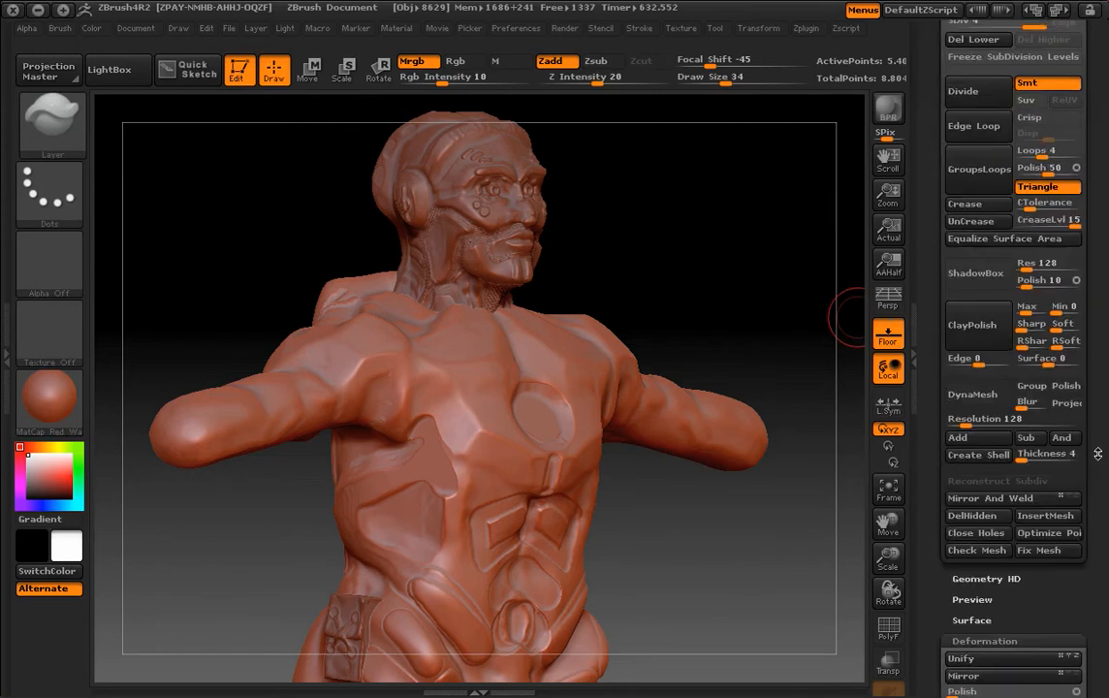
scroll(1096, 548, up, 3)
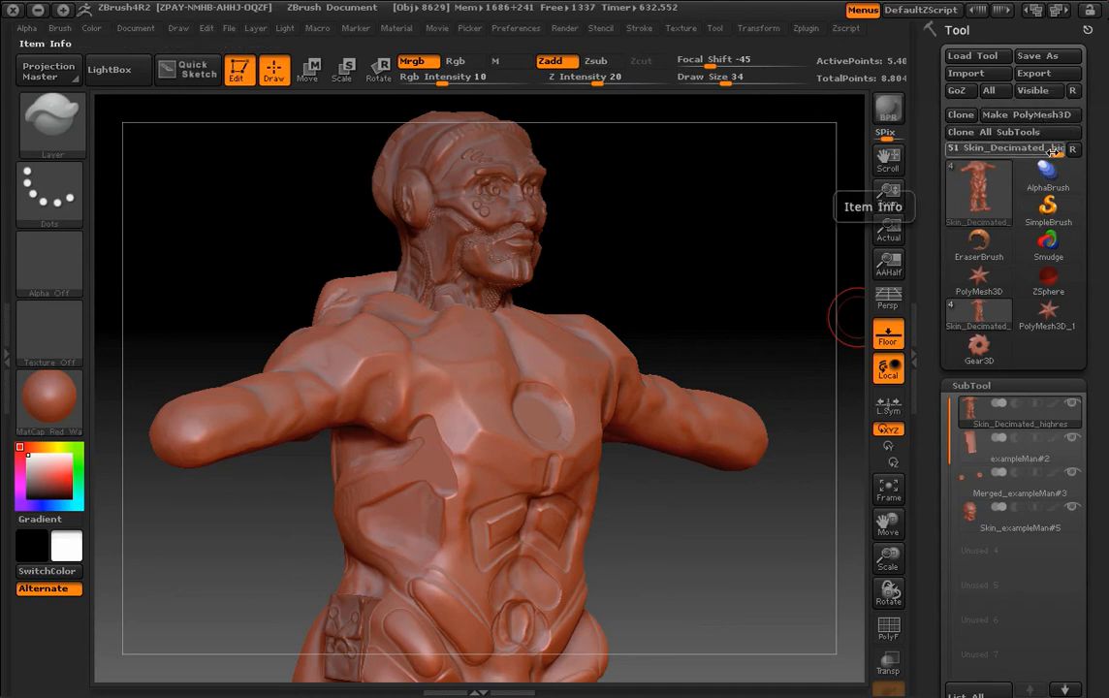
Switch the active tool to ZSphere, item 46, and look over its subtool and geometry options.
drag(1054, 152, 1043, 153)
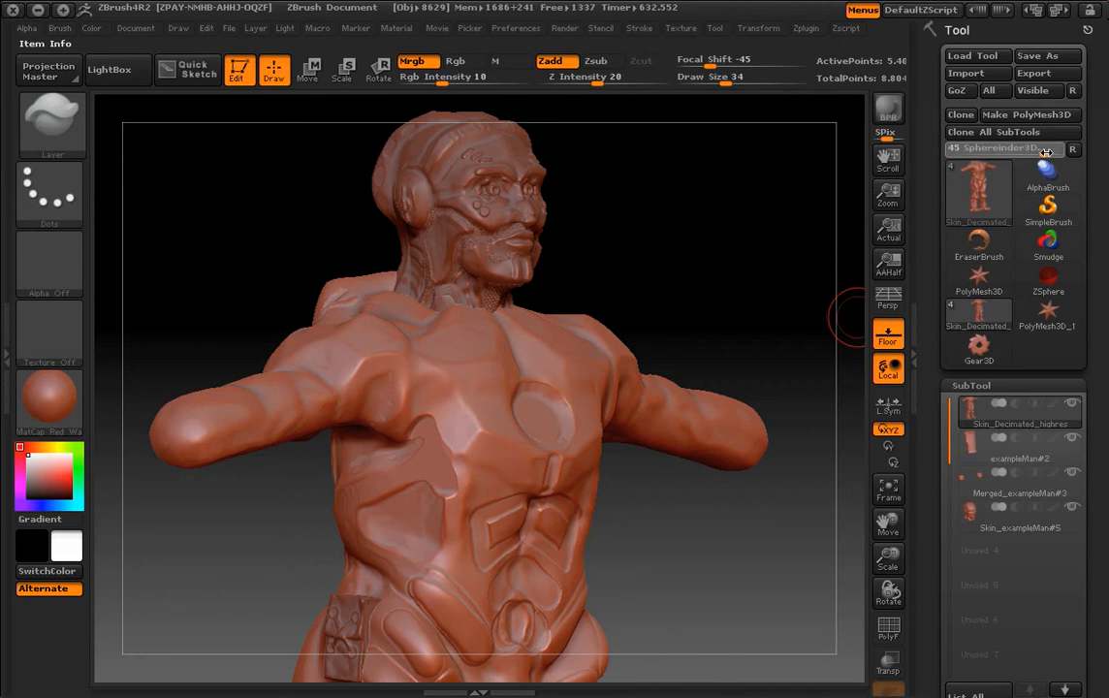
drag(1047, 153, 1045, 153)
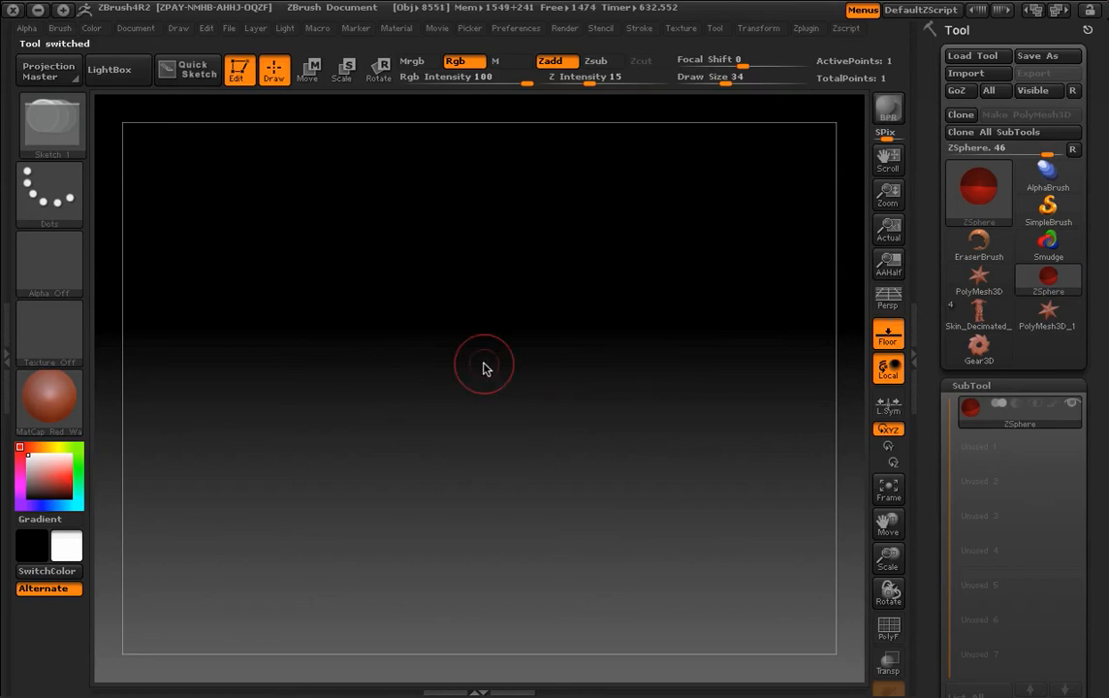
drag(1094, 429, 1094, 300)
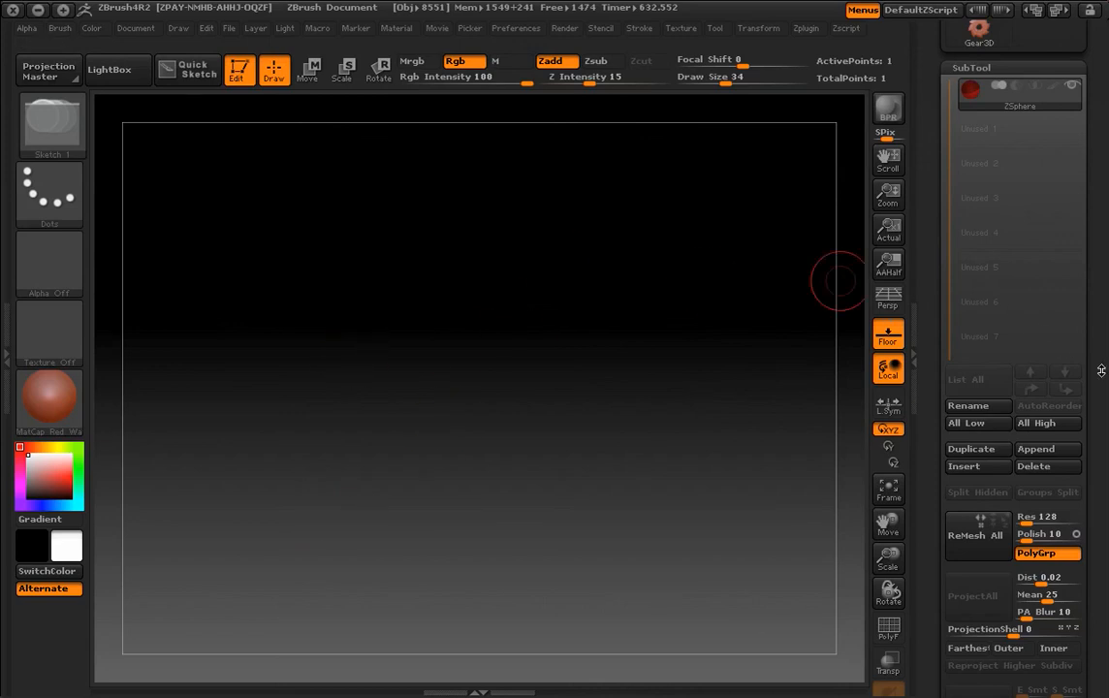
scroll(1094, 368, down, 5)
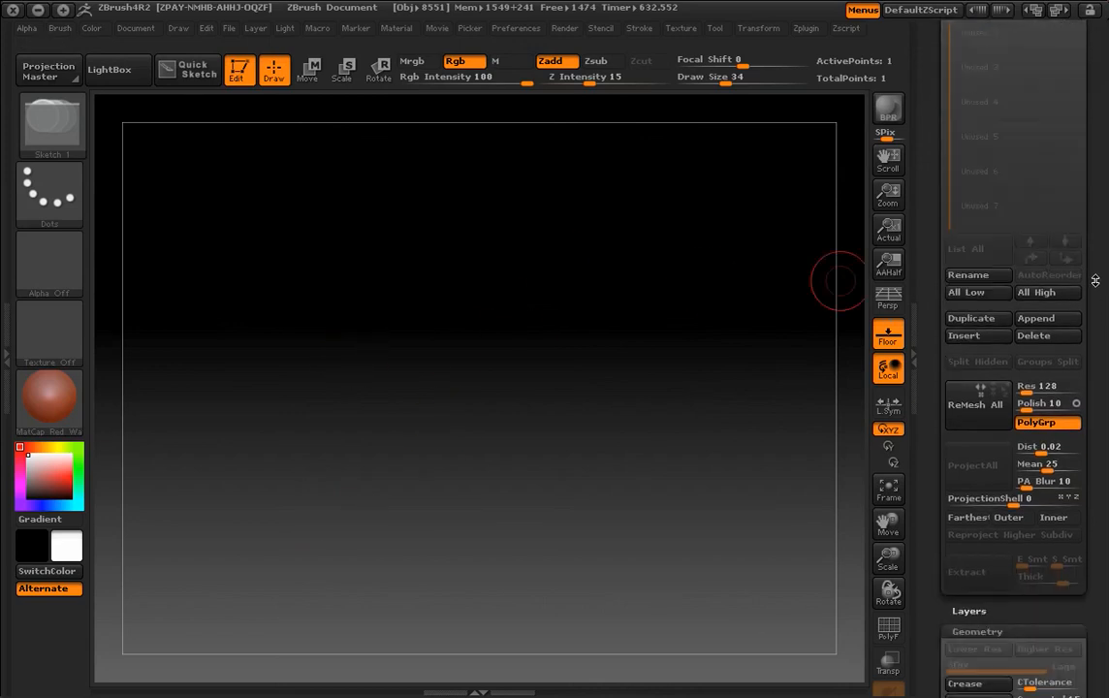
scroll(1101, 247, down, 1)
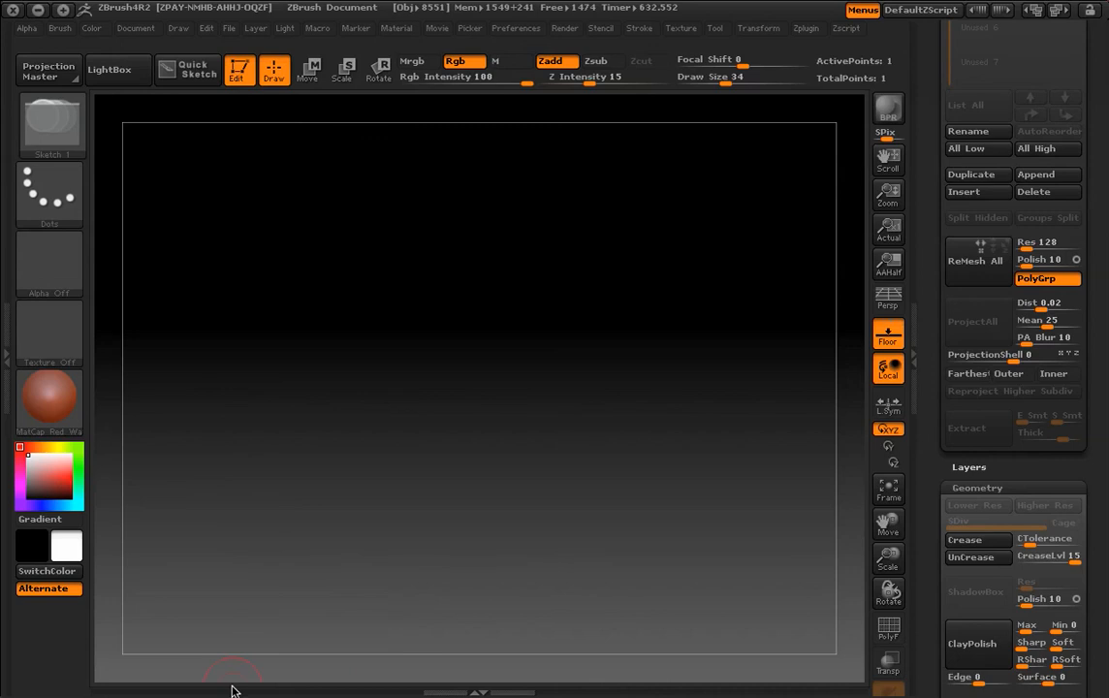